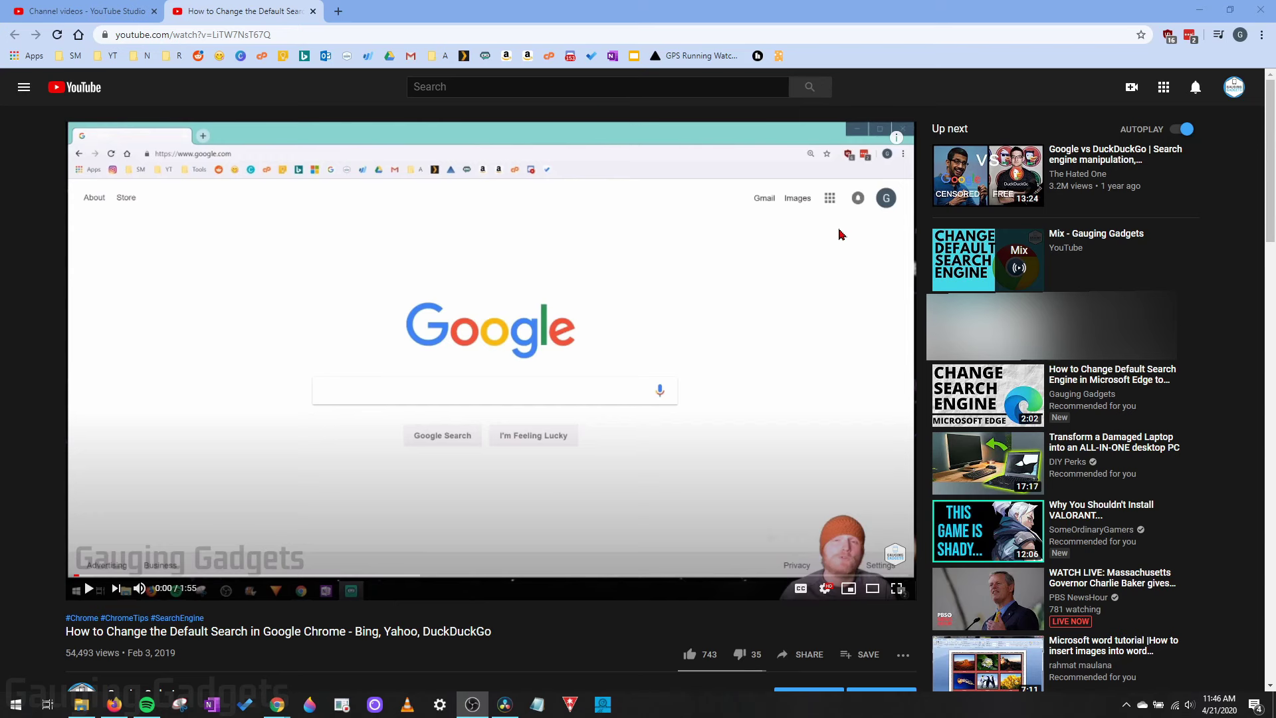
# Open Chrome Settings and go to the Extensions page
pyautogui.scroll(-1, 541, 376)
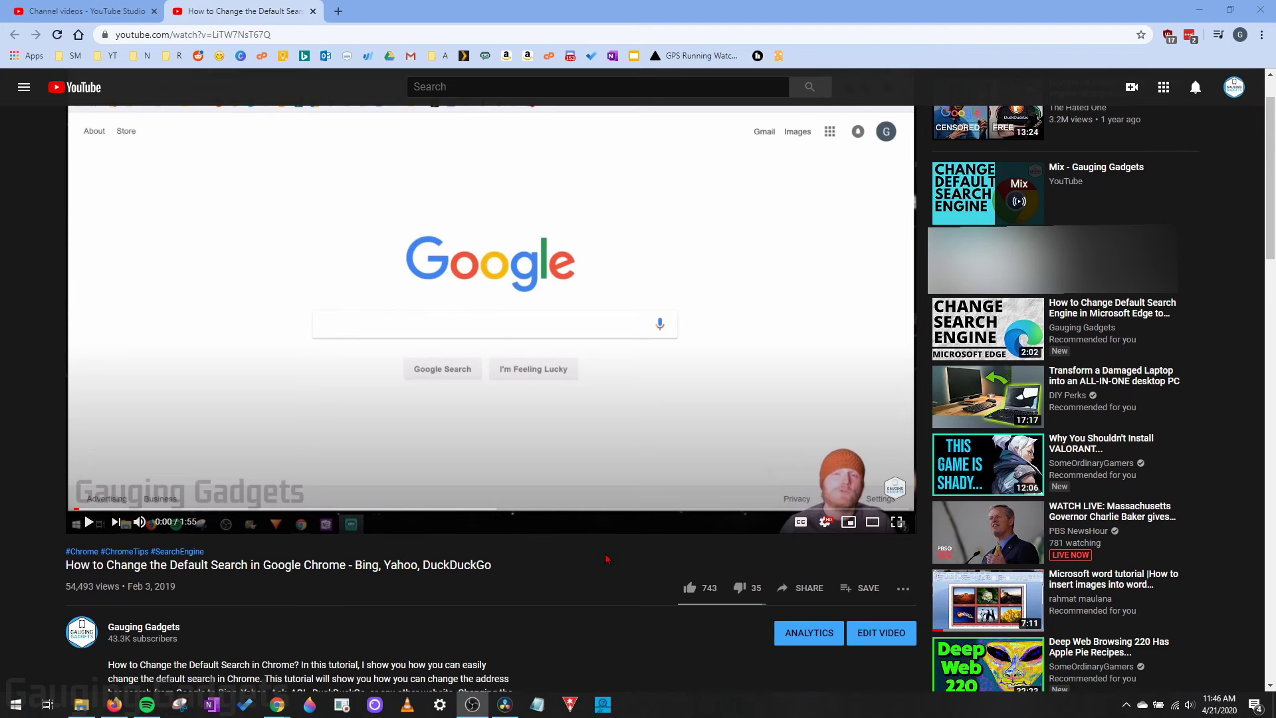
pyautogui.scroll(1, 598, 556)
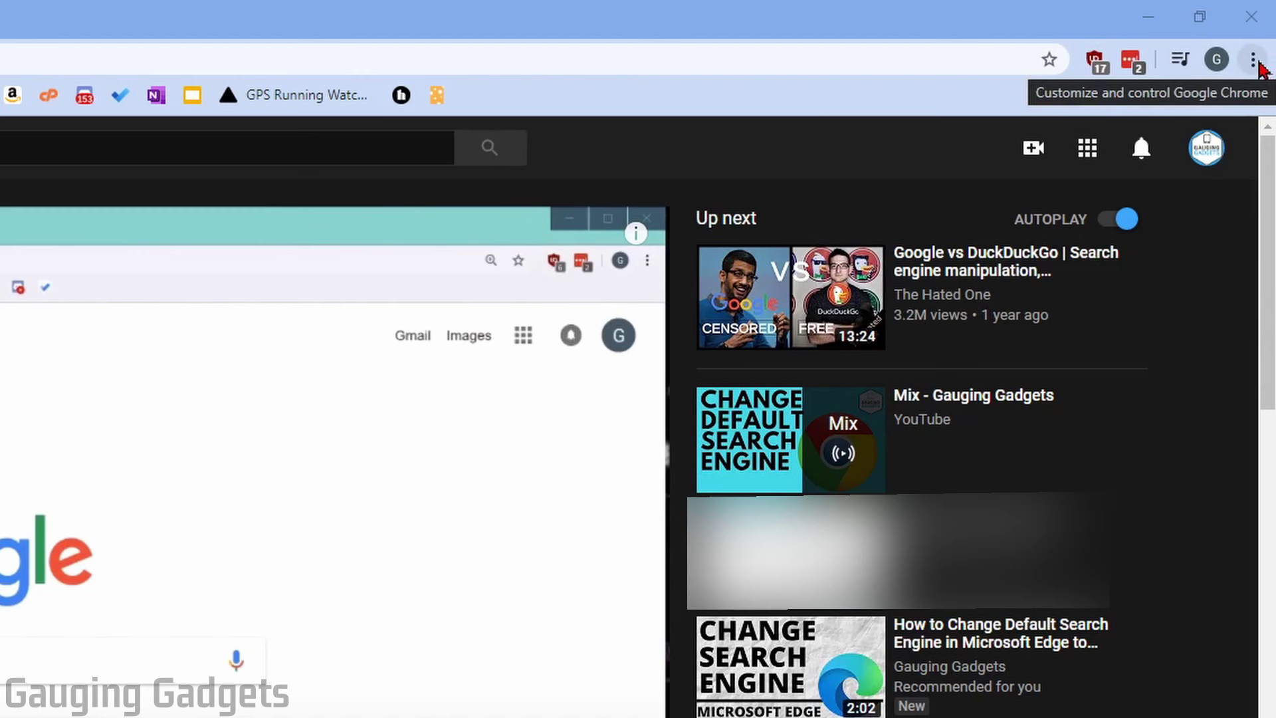
pyautogui.click(1255, 64)
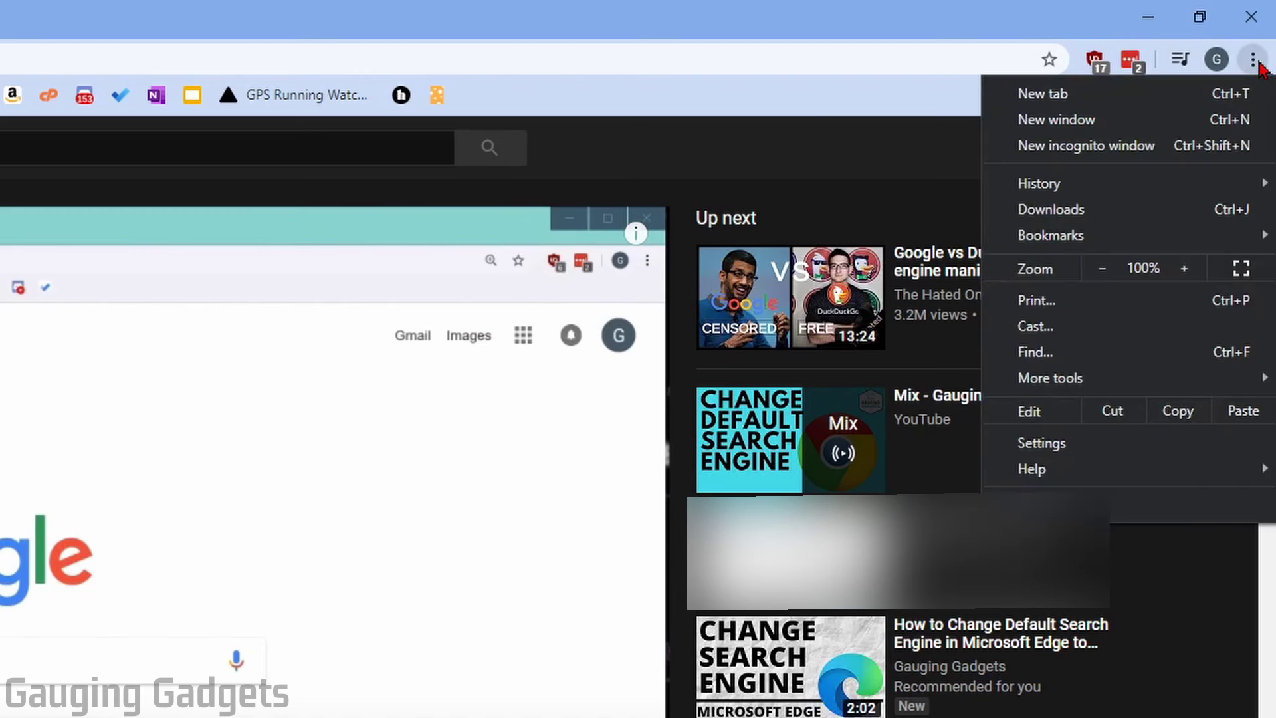
pyautogui.click(1089, 446)
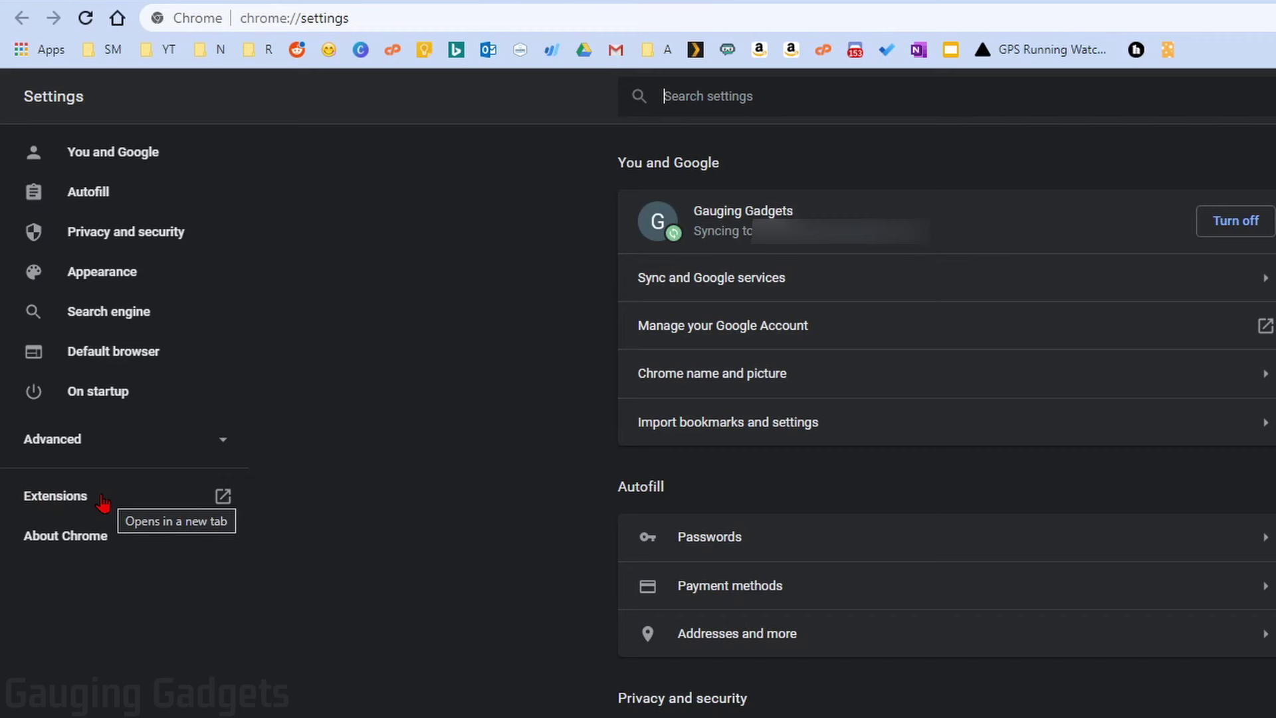
pyautogui.click(54, 498)
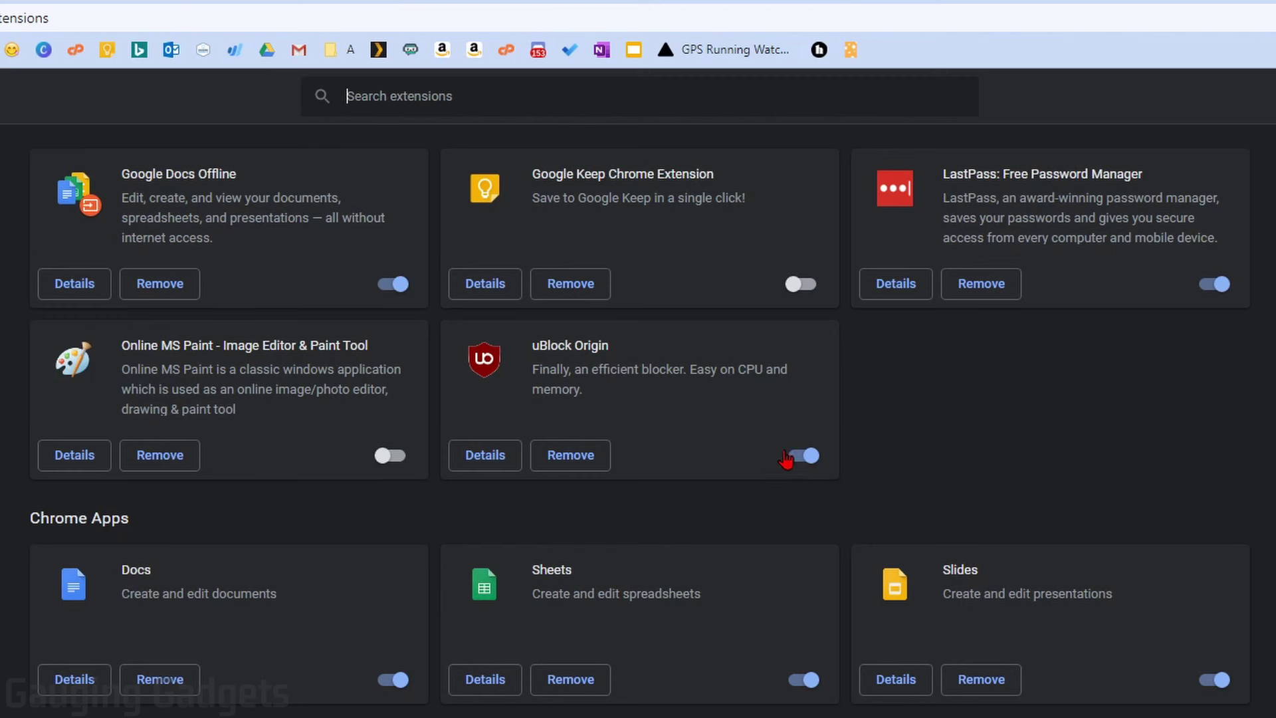
# Toggle the Online MS Paint extension on and off, then start and cancel its removal
pyautogui.click(407, 453)
pyautogui.click(396, 457)
pyautogui.click(189, 456)
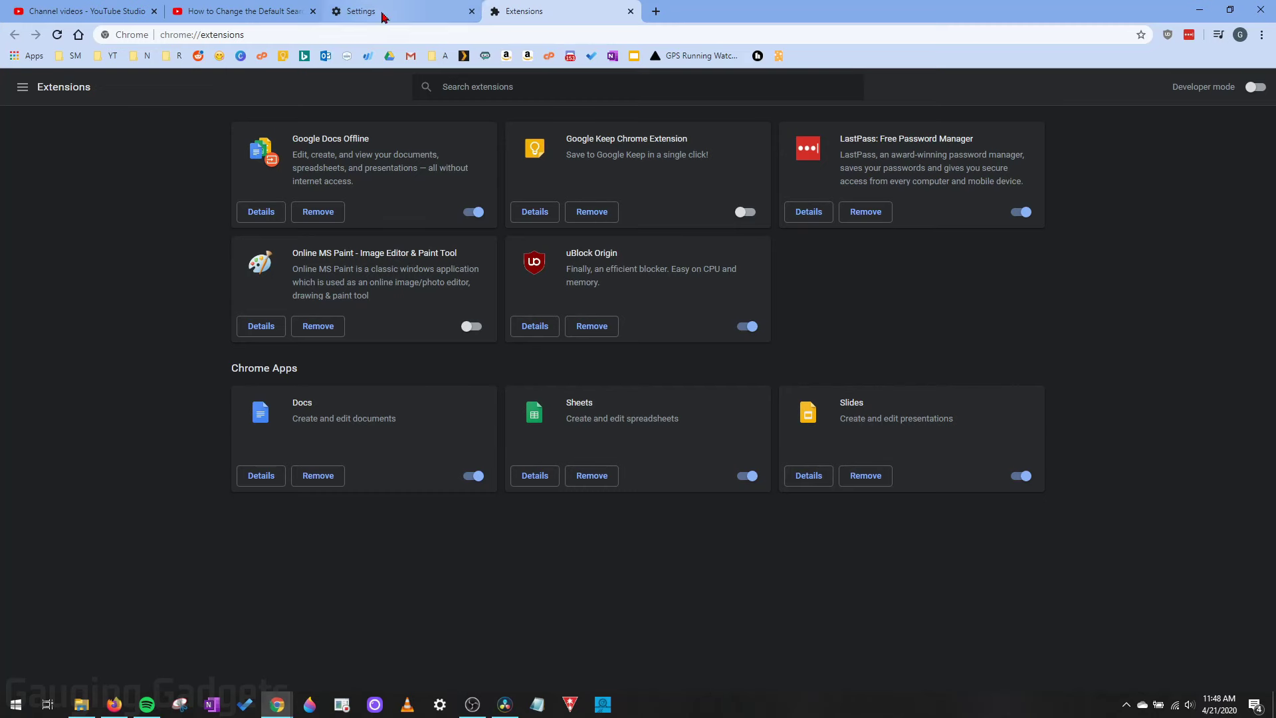
# Run Chrome's Clean up computer search under Advanced > Reset and clean up, finding nothing harmful
pyautogui.click(382, 17)
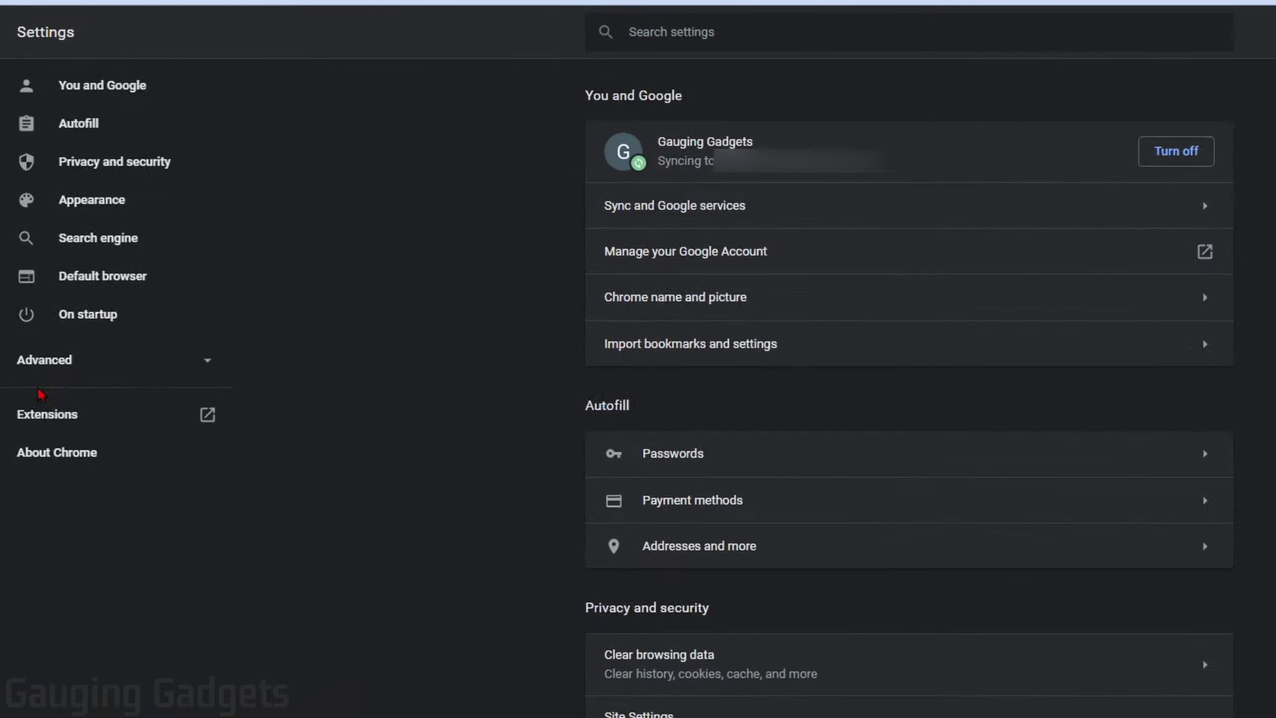
pyautogui.click(83, 379)
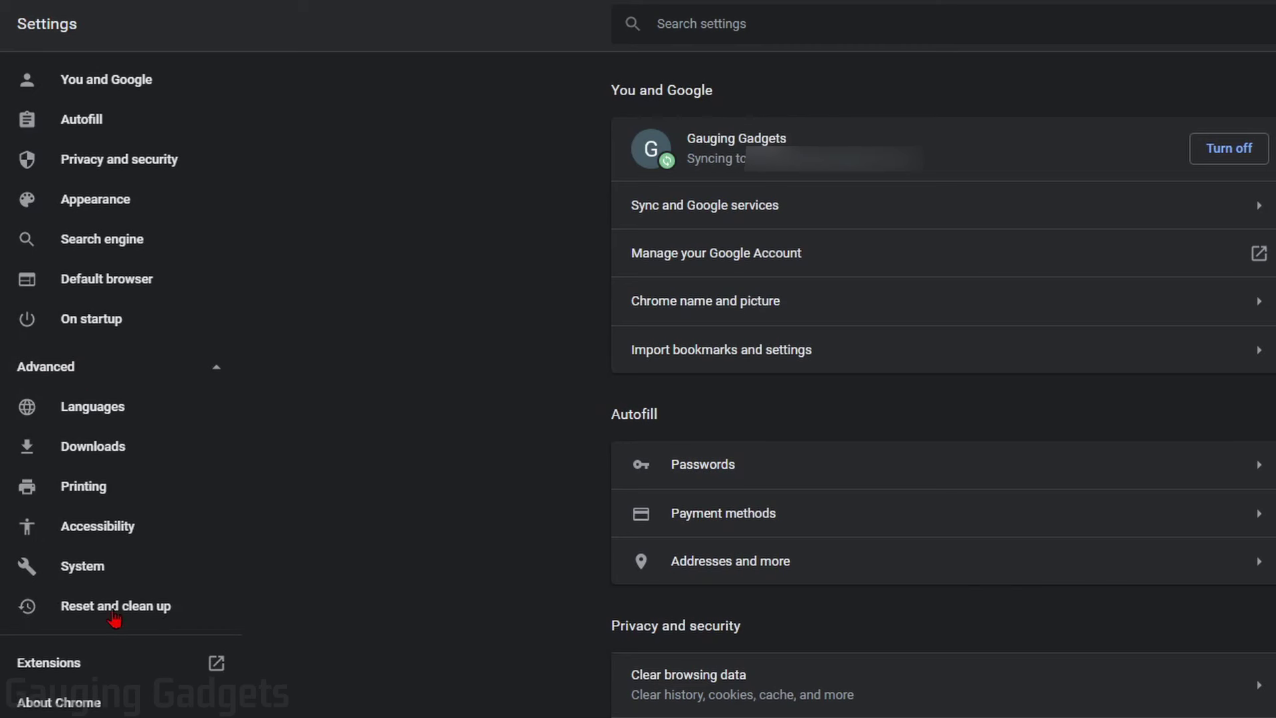
pyautogui.click(113, 615)
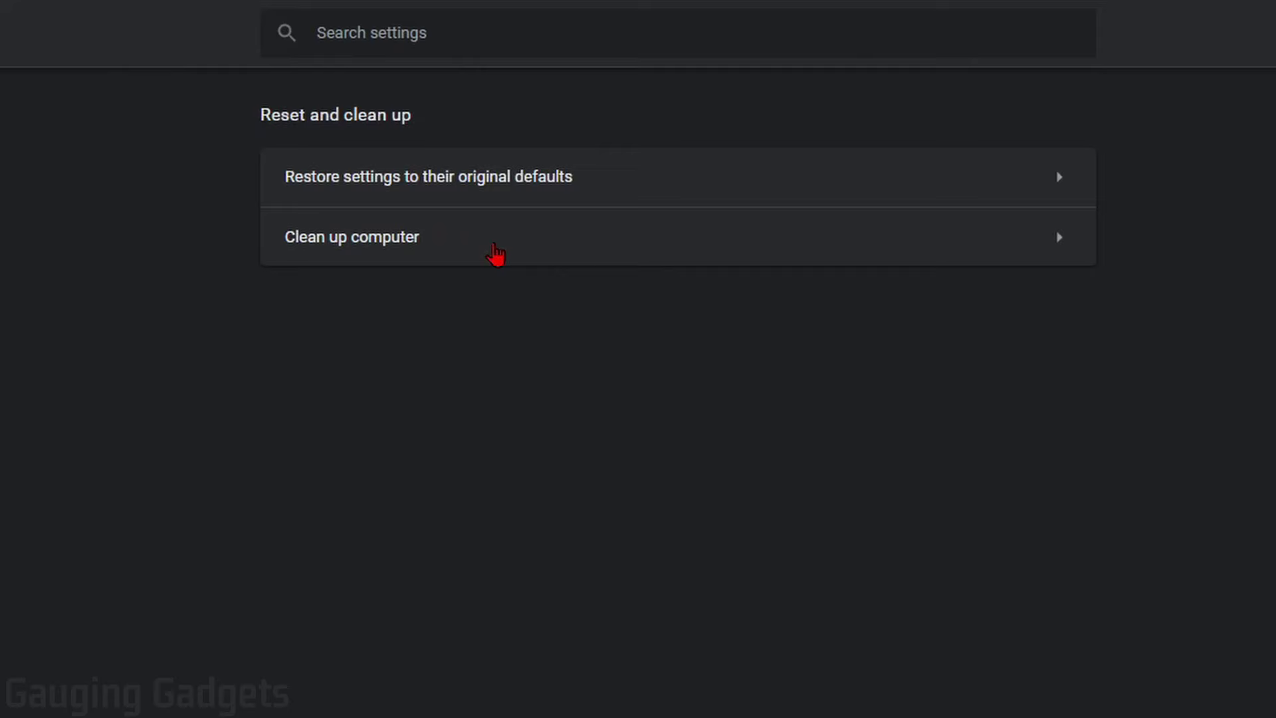
pyautogui.click(447, 257)
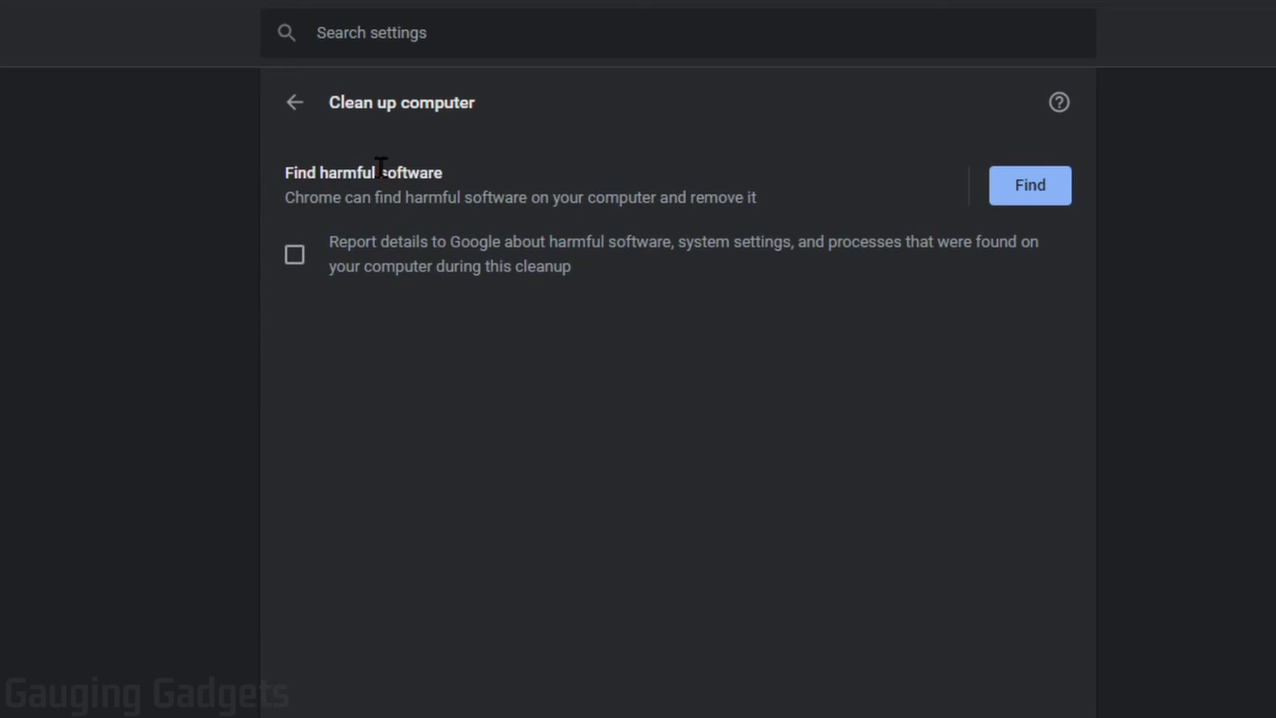
pyautogui.click(1031, 189)
pyautogui.click(1030, 188)
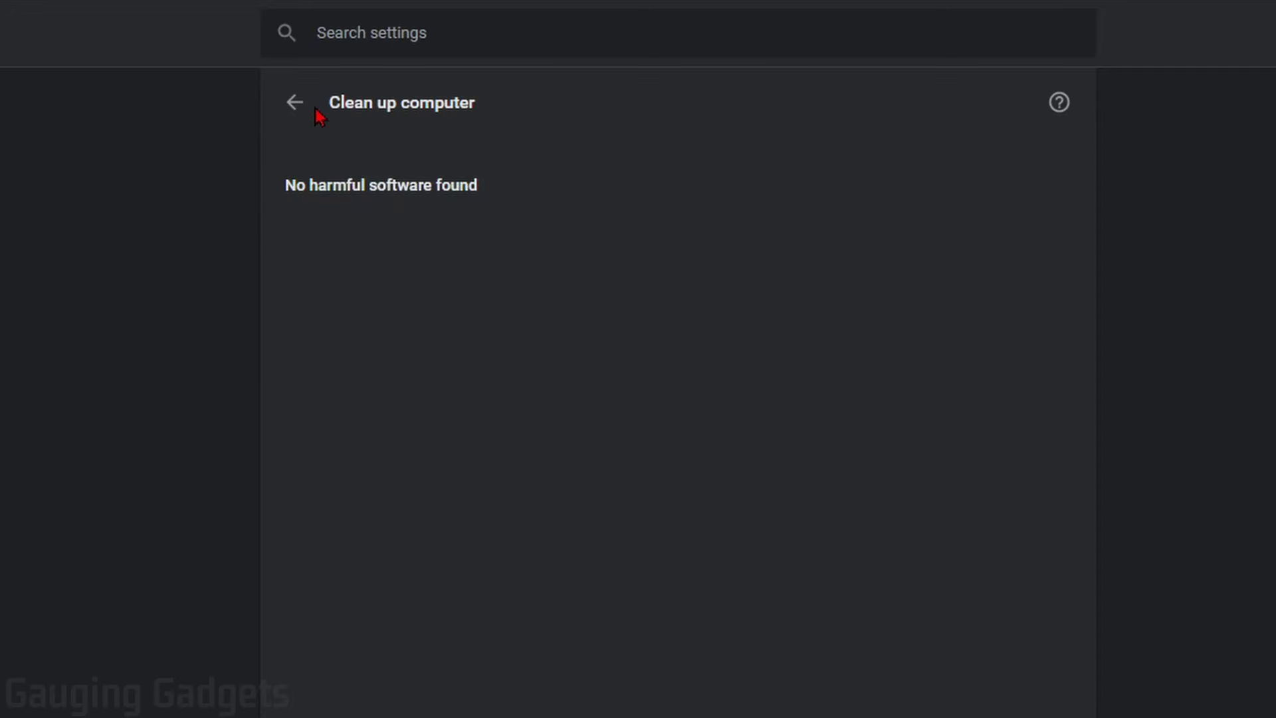
# Restore Chrome settings to their original defaults and confirm with Reset settings
pyautogui.click(293, 107)
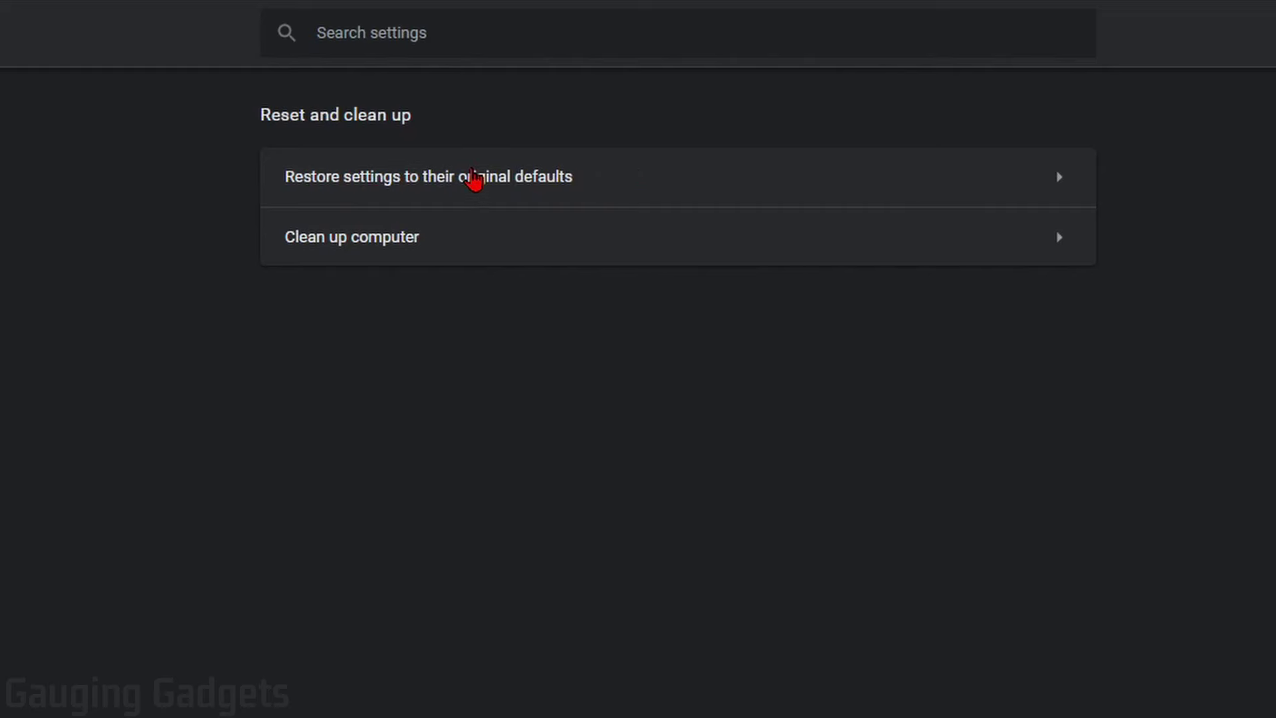
pyautogui.click(474, 178)
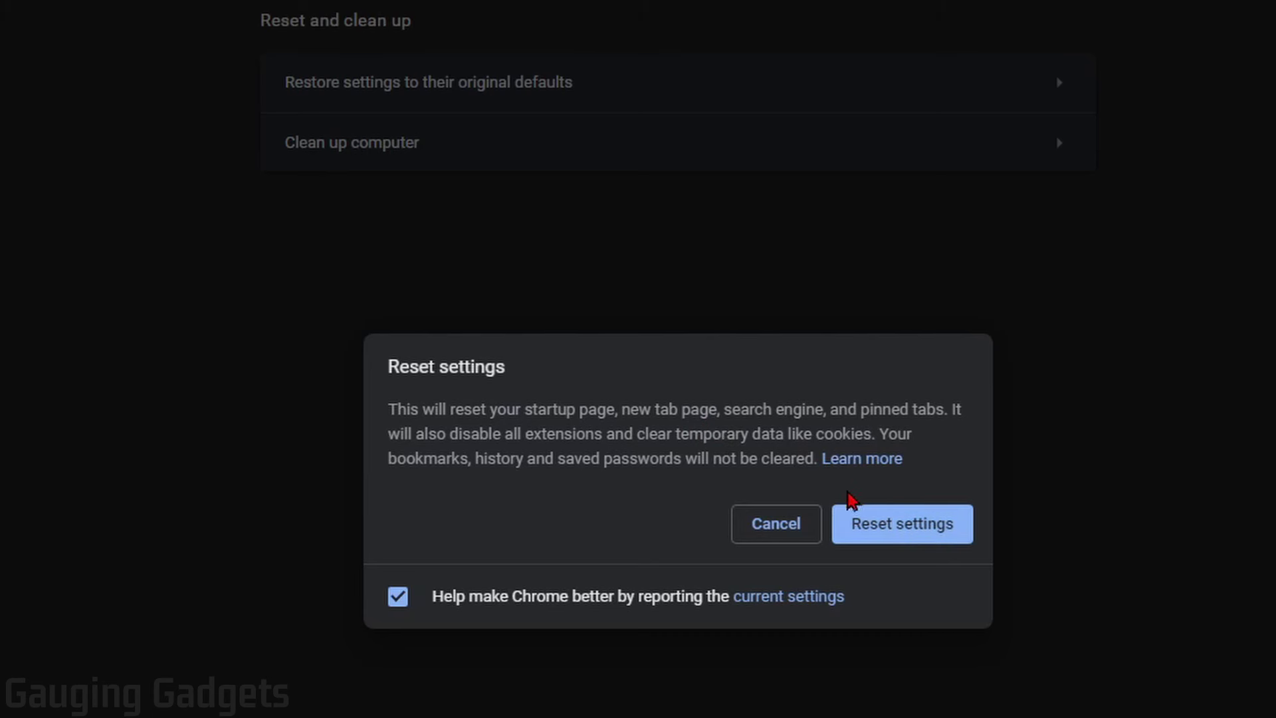
pyautogui.click(768, 522)
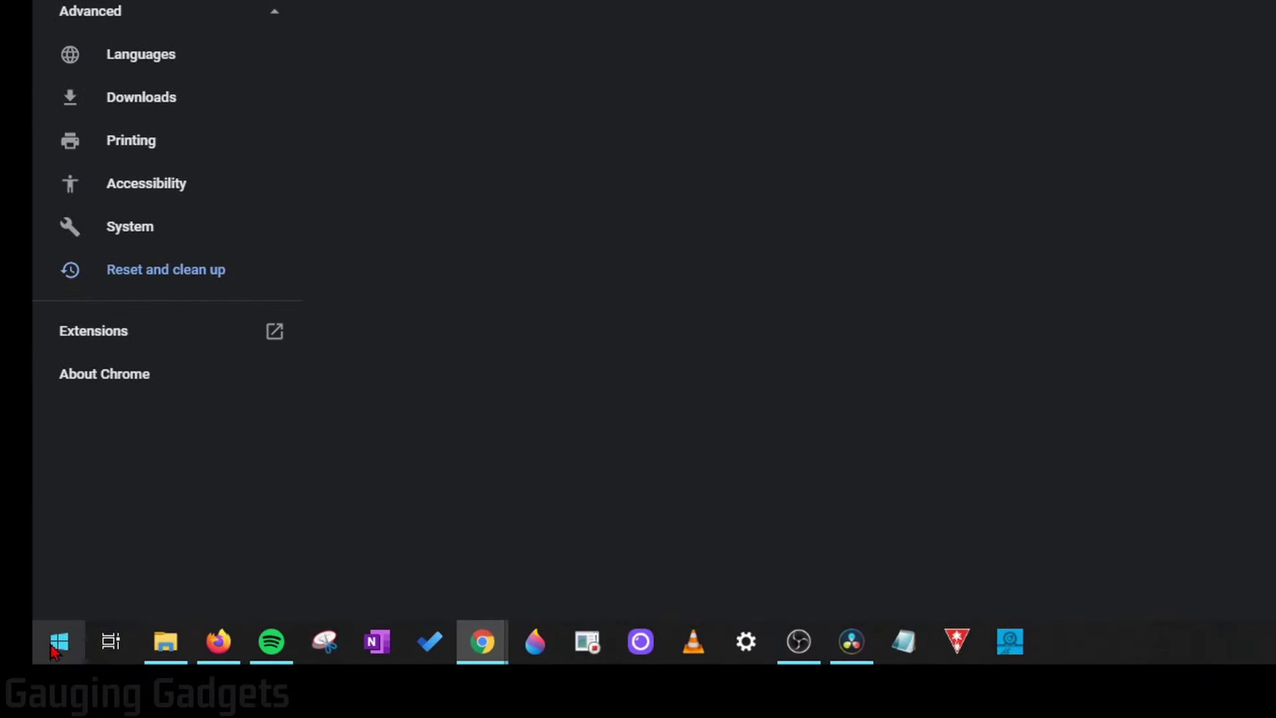
# Launch Windows Security by searching 'secur' in the Start menu
pyautogui.click(59, 648)
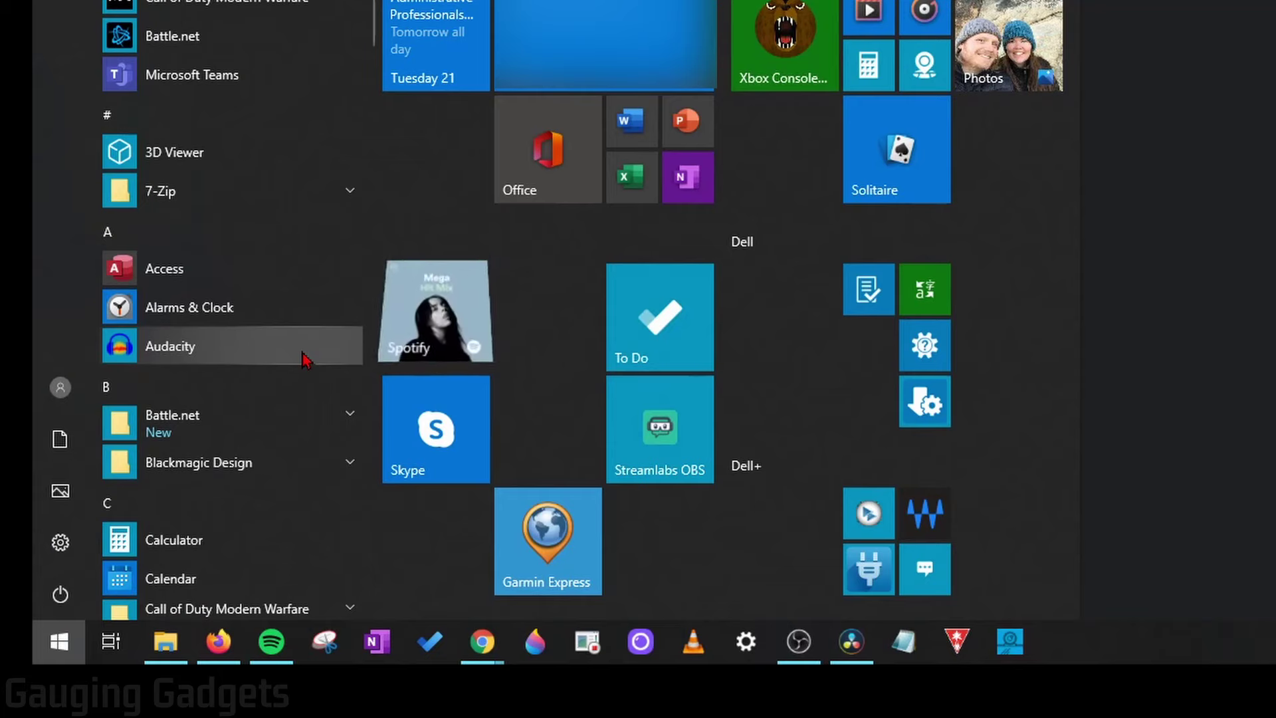
pyautogui.write('secur')
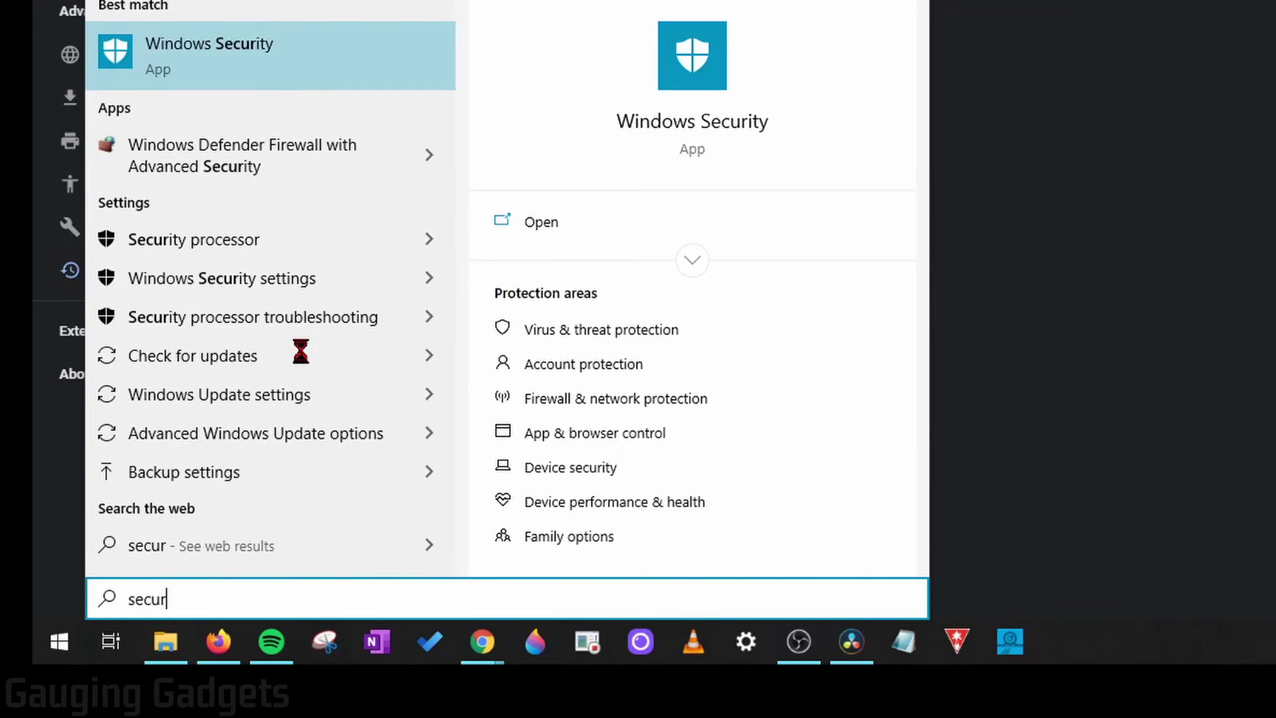
pyautogui.click(200, 58)
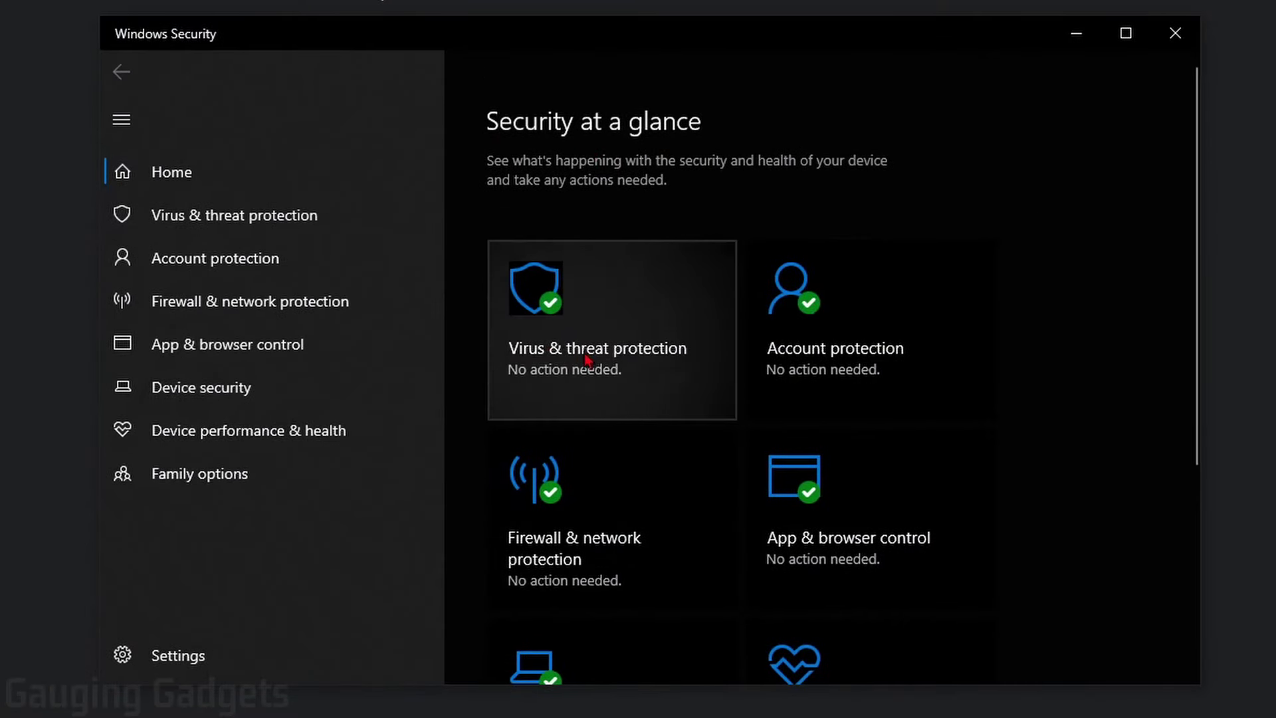
# Select Full scan under Virus & threat protection scan options and start it
pyautogui.click(608, 358)
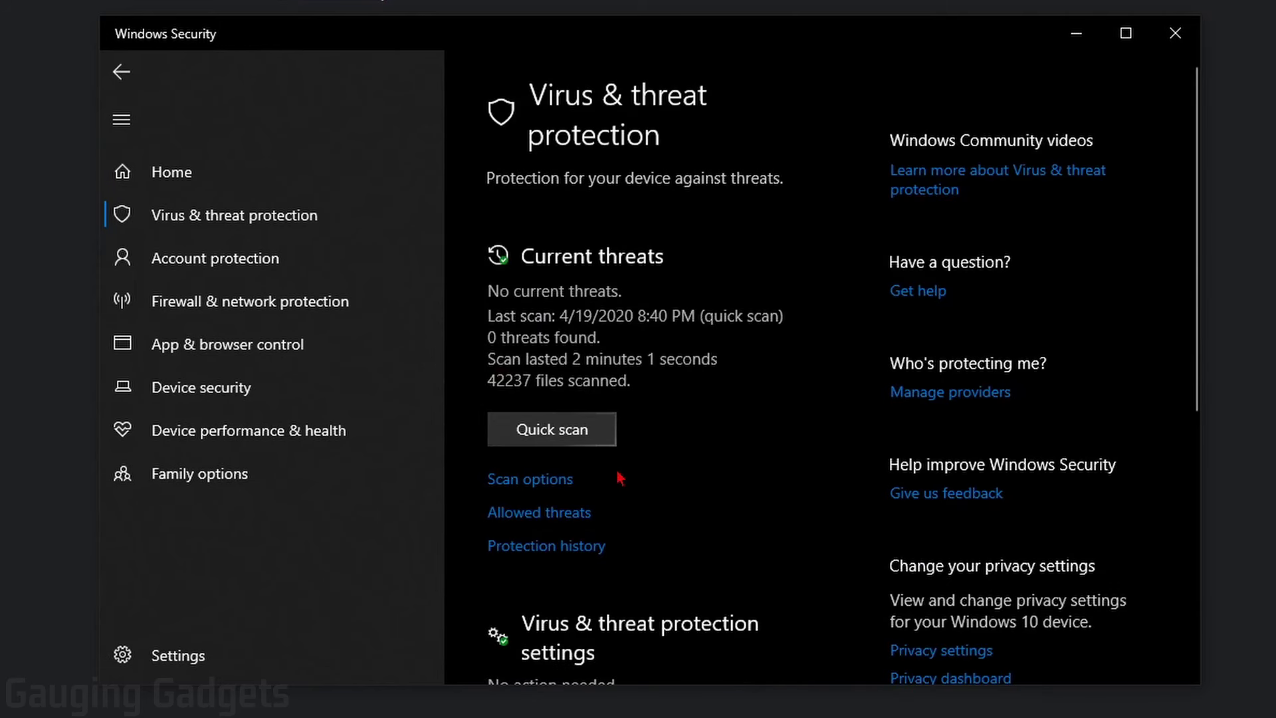
pyautogui.click(537, 495)
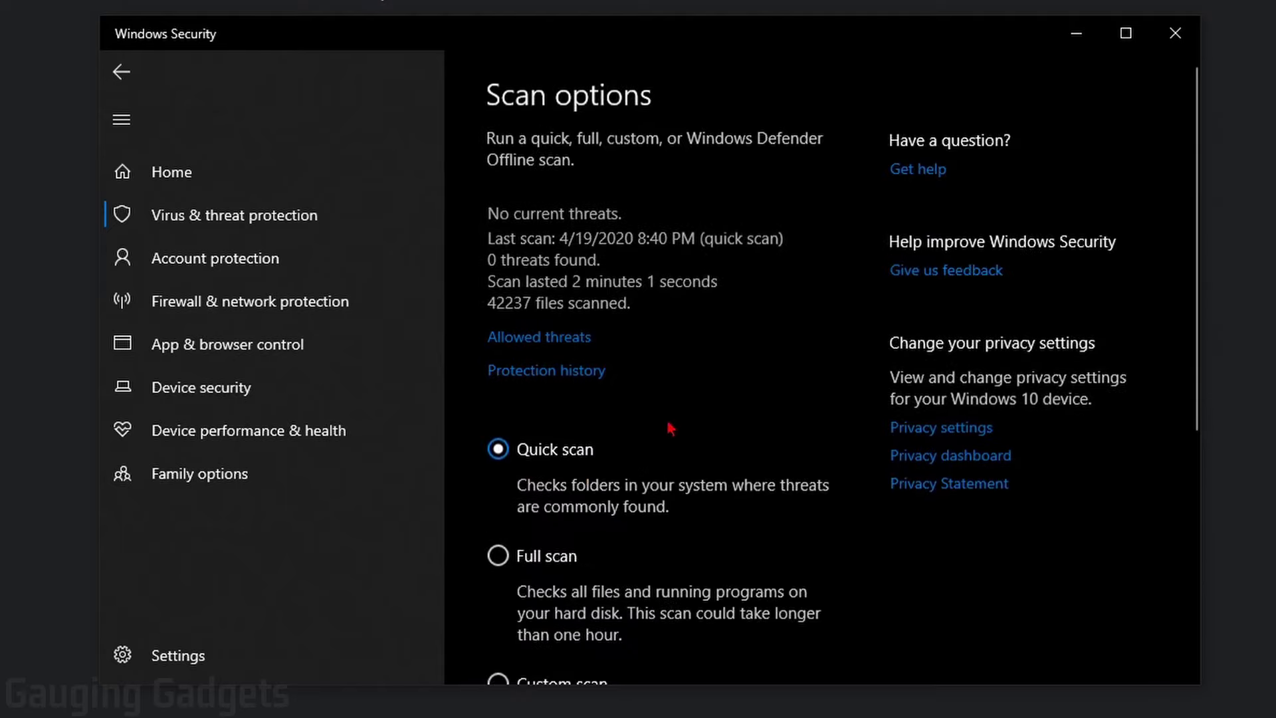
pyautogui.scroll(-3, 687, 415)
pyautogui.scroll(-1, 688, 415)
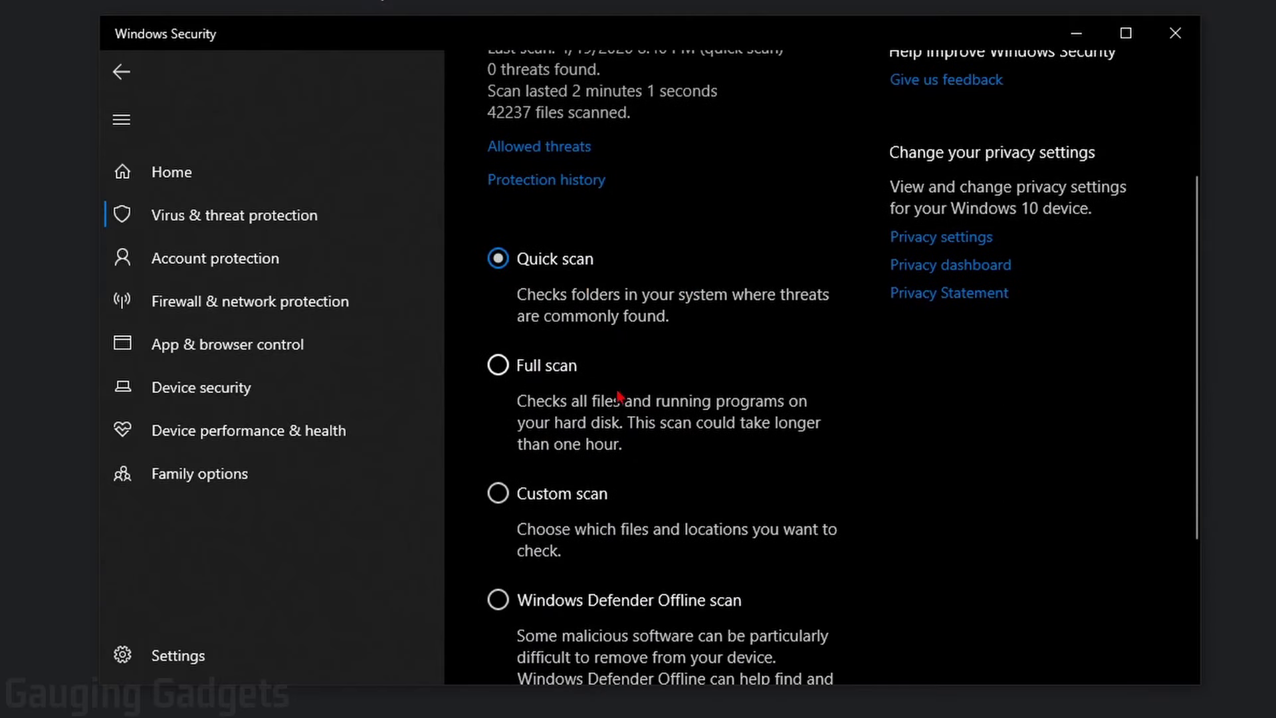
pyautogui.click(495, 369)
pyautogui.scroll(-3, 651, 432)
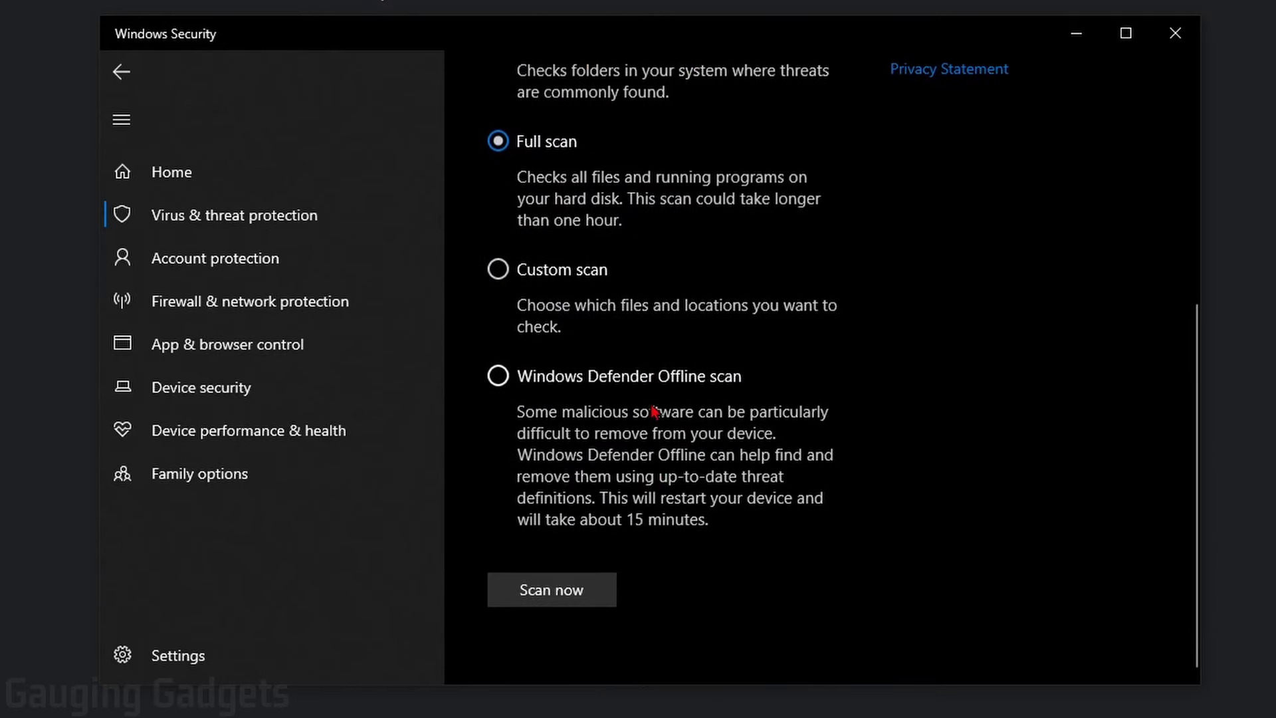
pyautogui.click(568, 598)
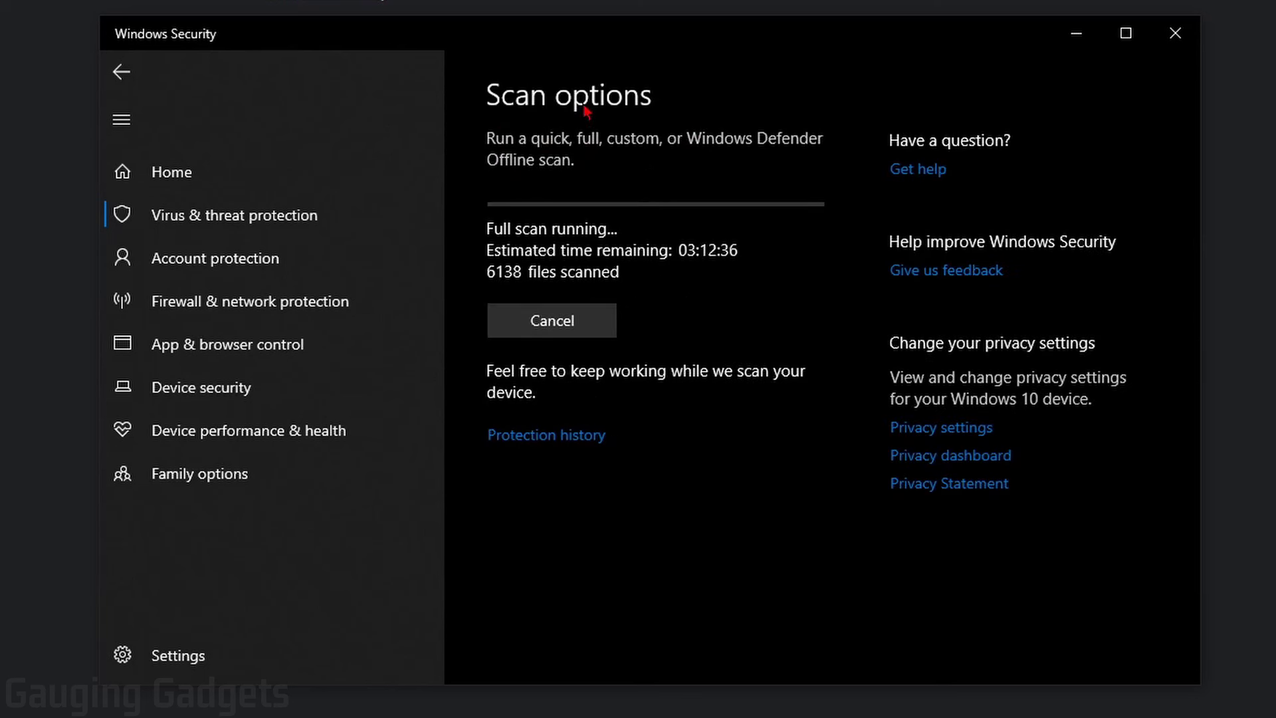